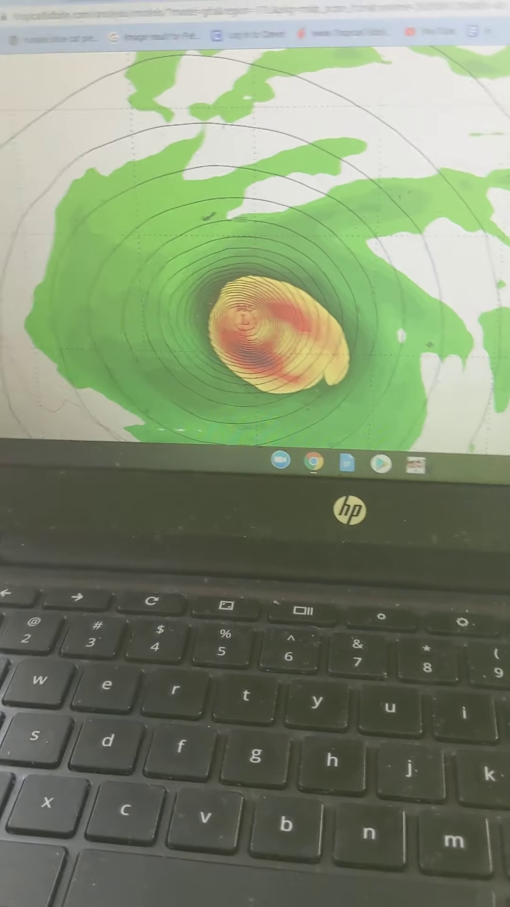
pyautogui.scroll(5, 407, 335)
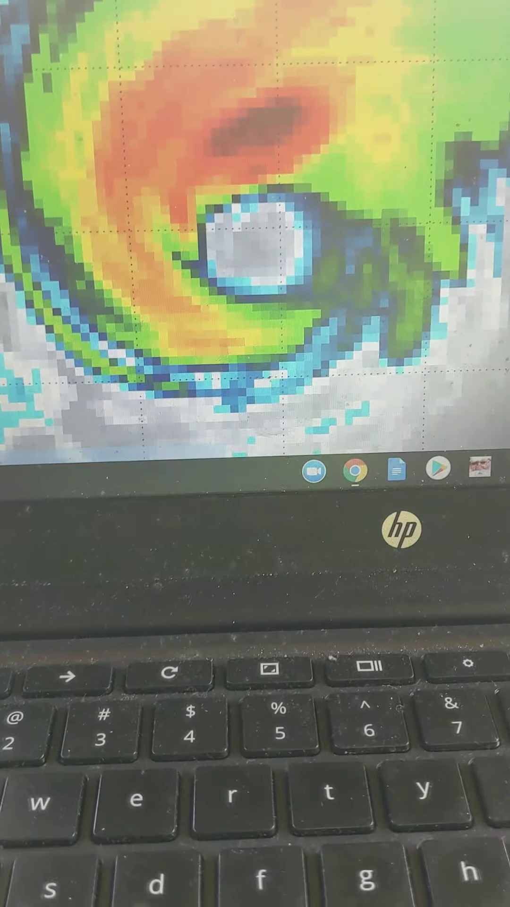
pyautogui.scroll(-1, 316, 234)
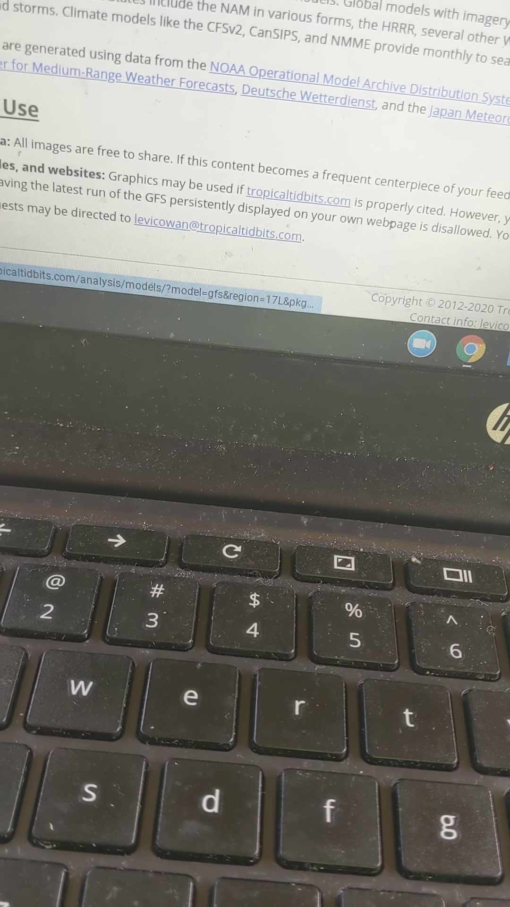
pyautogui.scroll(5, 255, 142)
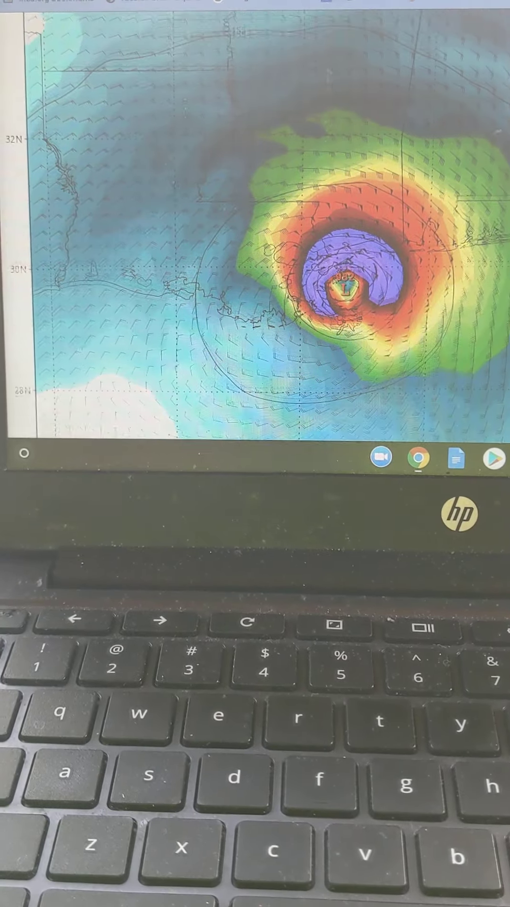
pyautogui.scroll(-3, 263, 242)
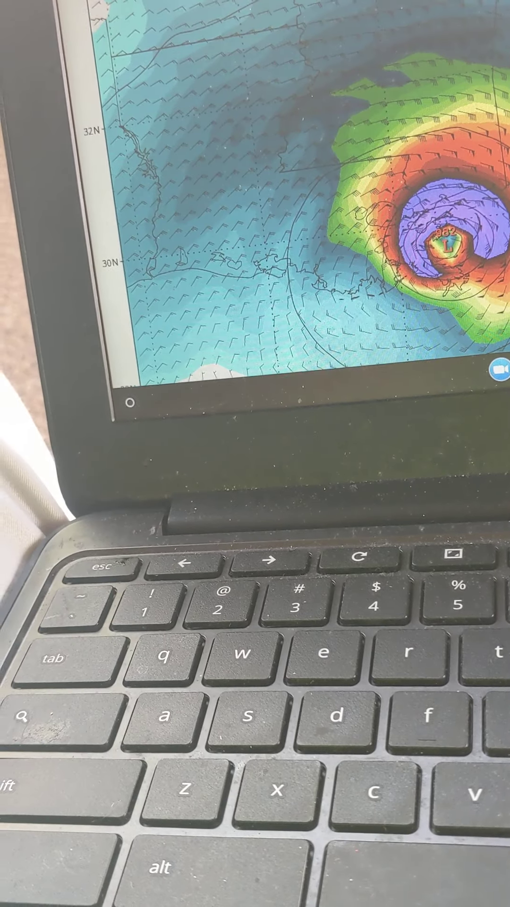
pyautogui.scroll(-4, 255, 212)
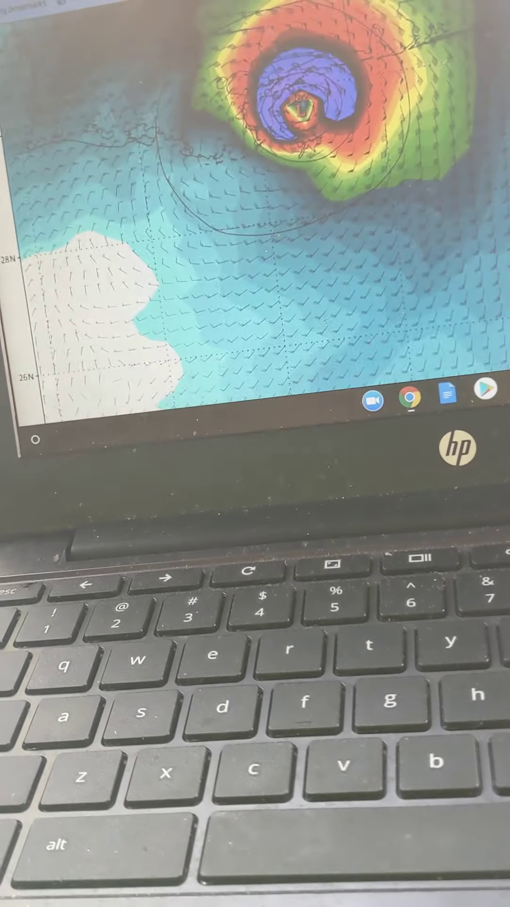
pyautogui.scroll(4, 255, 214)
pyautogui.scroll(-4, 255, 213)
pyautogui.scroll(5, 255, 213)
pyautogui.scroll(-2, 255, 213)
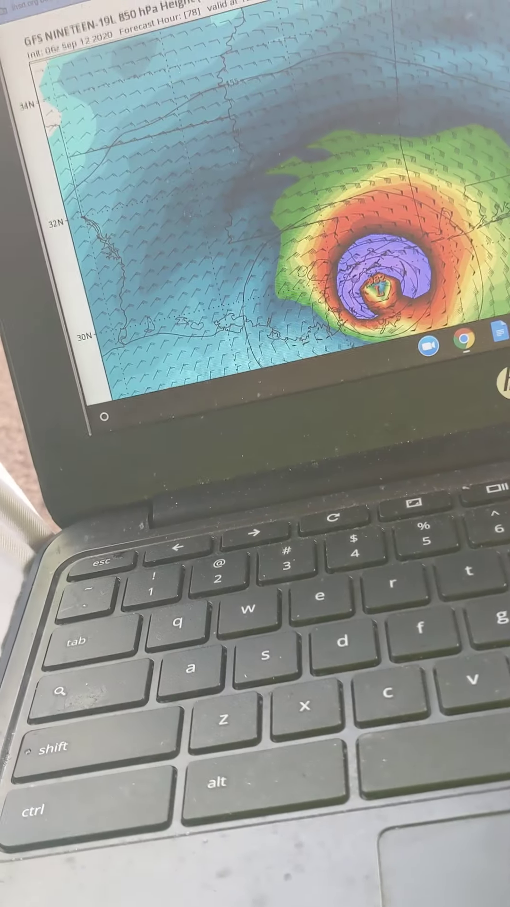
pyautogui.scroll(-3, 284, 212)
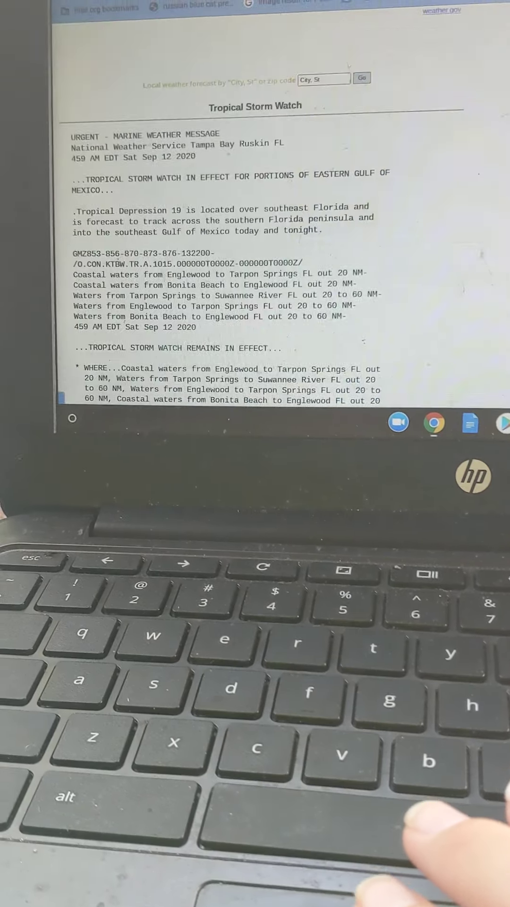
pyautogui.scroll(-2, 439, 186)
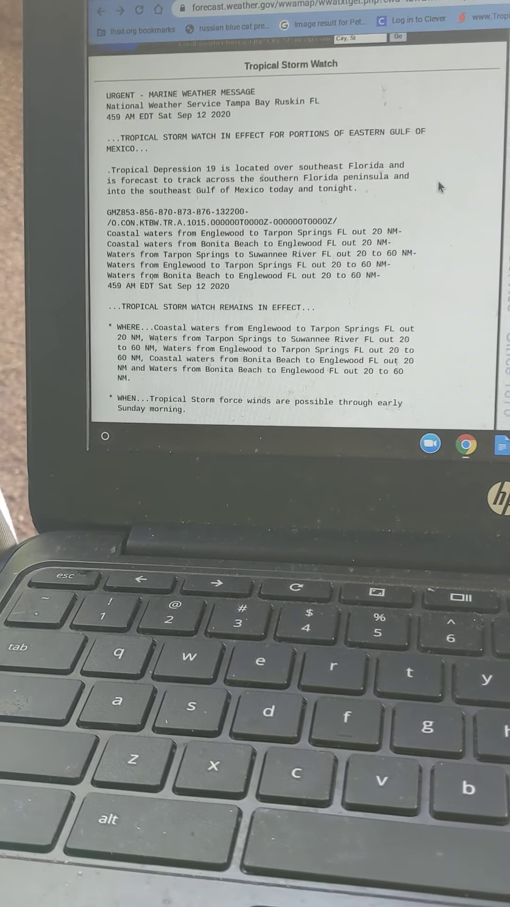
pyautogui.scroll(-2, 438, 186)
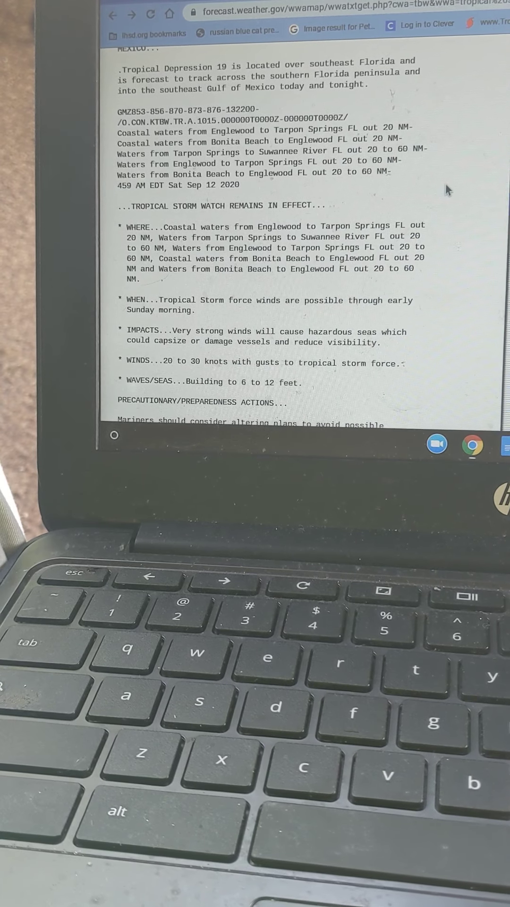
pyautogui.scroll(-1, 448, 185)
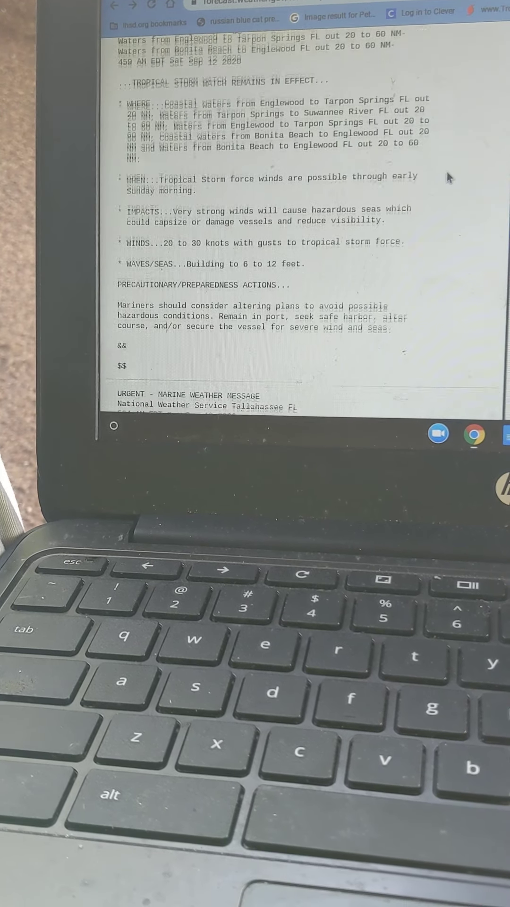